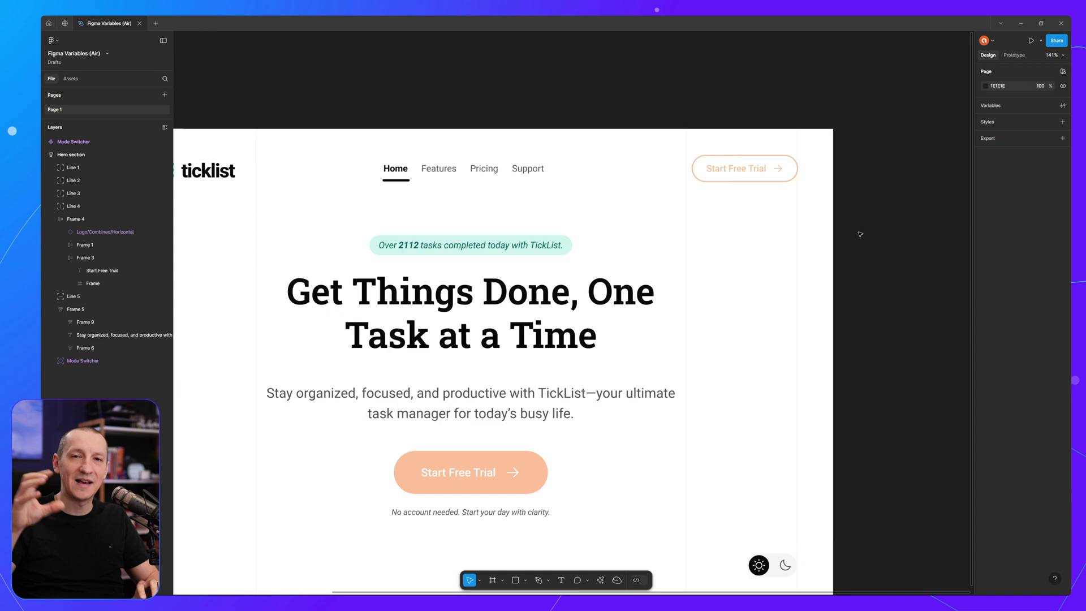
Step: Drill into the header Start Free Trial button to select its Roboto text layer with FFC299 fill
{"action": "double_click", "coordinate": [768, 172]}
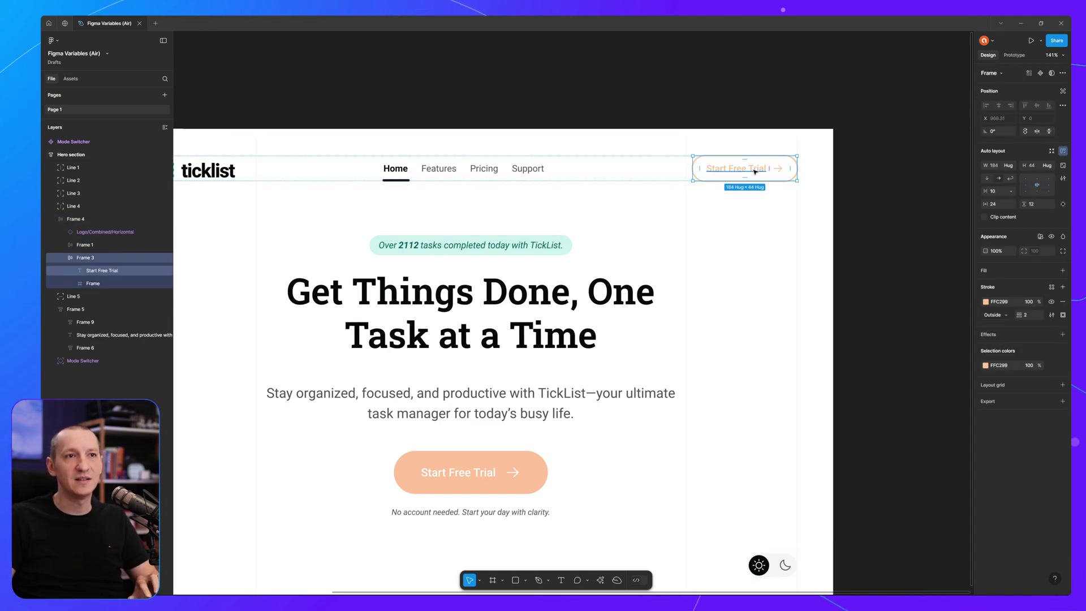
{"action": "double_click", "coordinate": [754, 171]}
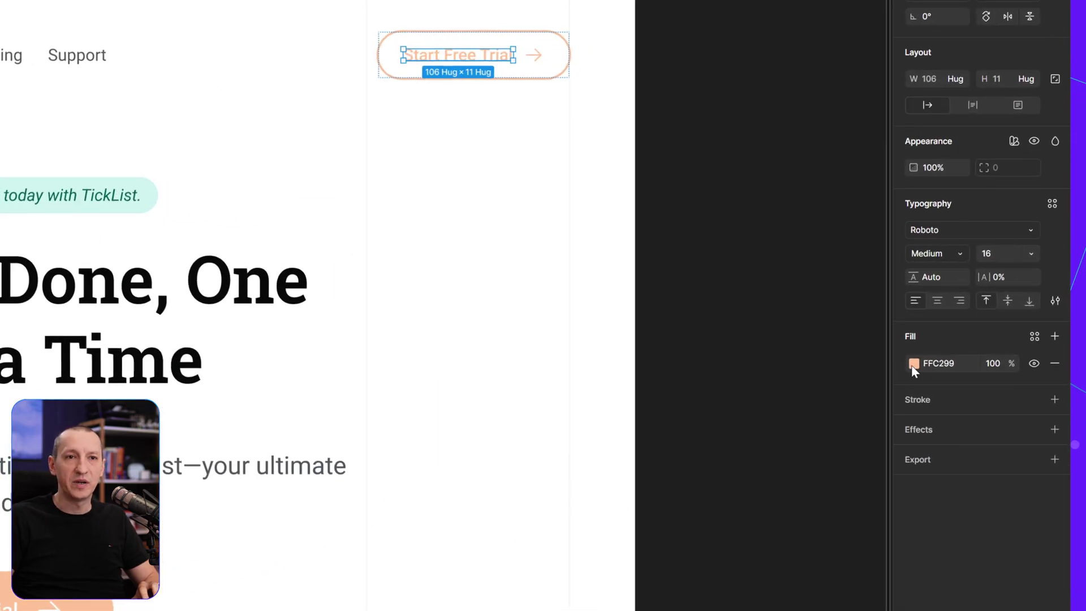
Step: Open the header label's fill colour and turn on the contrast check, showing 1.56:1
{"action": "left_click", "coordinate": [912, 364]}
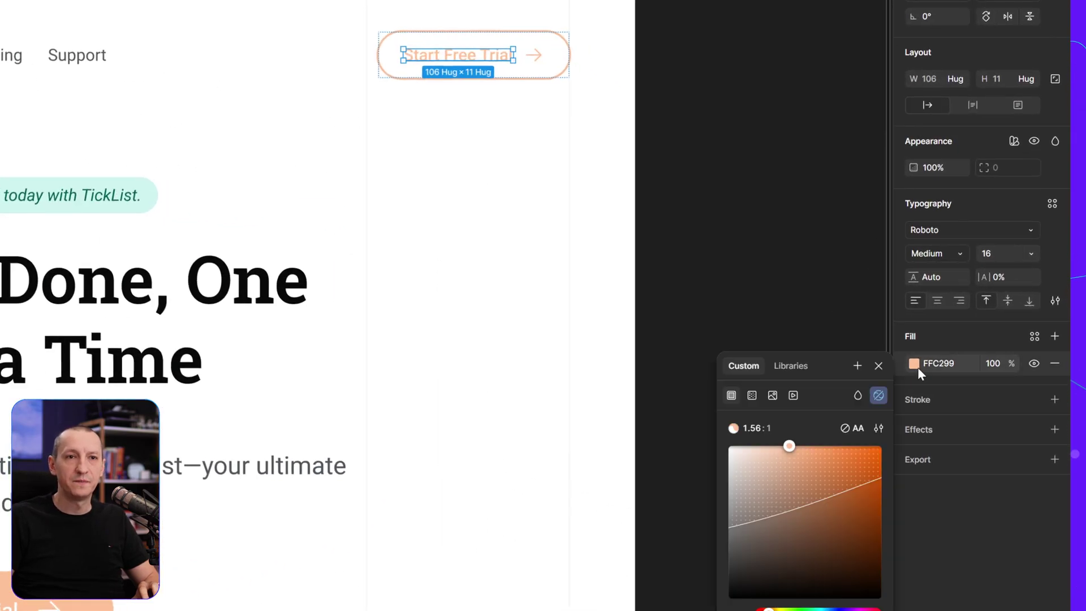
{"action": "left_click", "coordinate": [879, 395]}
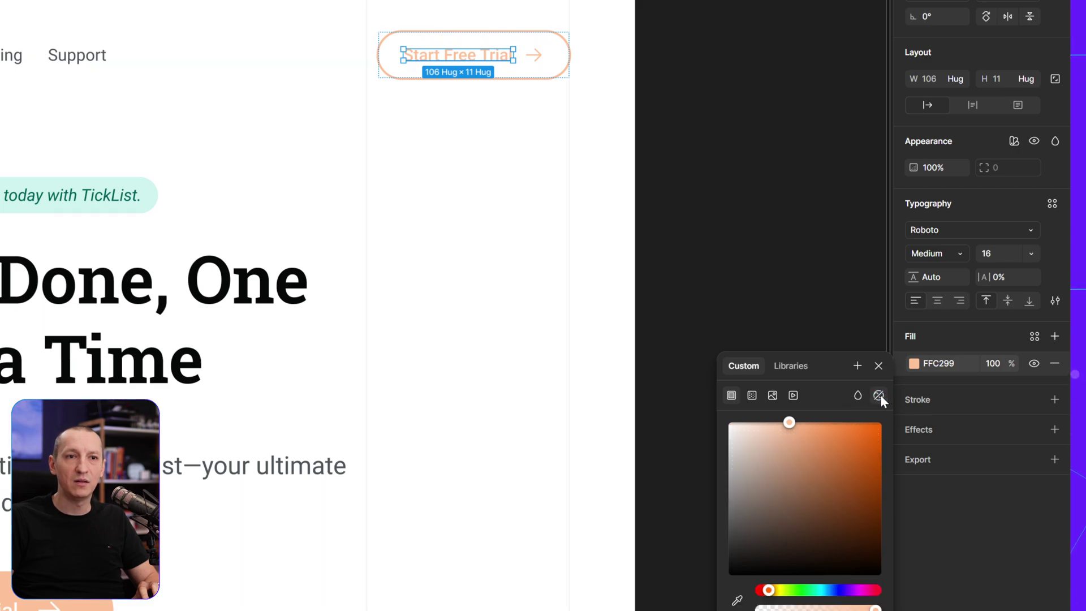
{"action": "left_click", "coordinate": [879, 395]}
{"action": "left_click", "coordinate": [879, 395]}
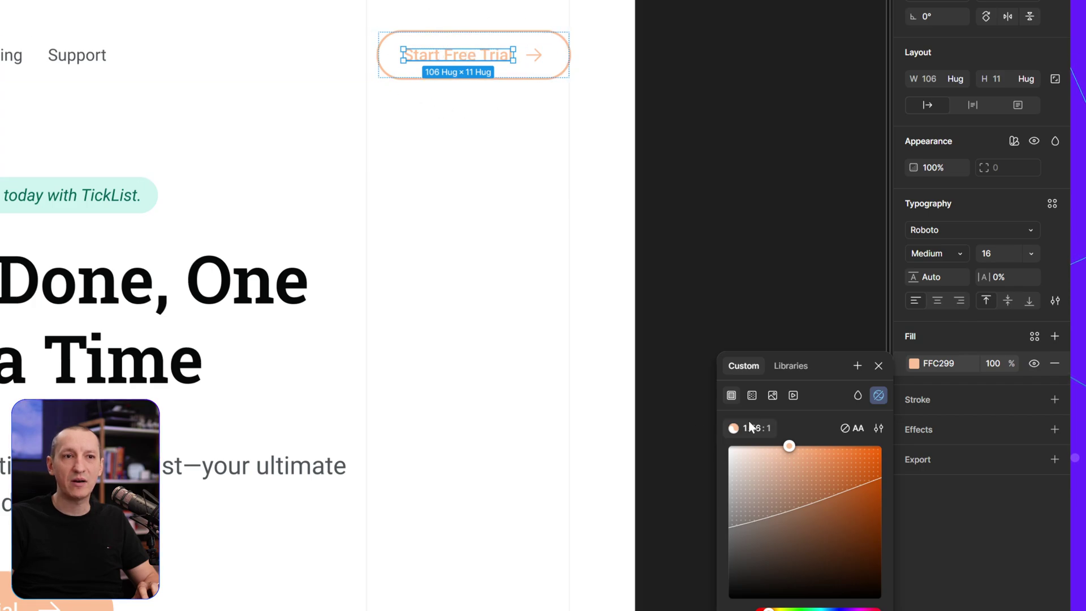
Step: Compare the foreground and background colours, then show the contrast category and AA/AAA level options
{"action": "left_click", "coordinate": [748, 428]}
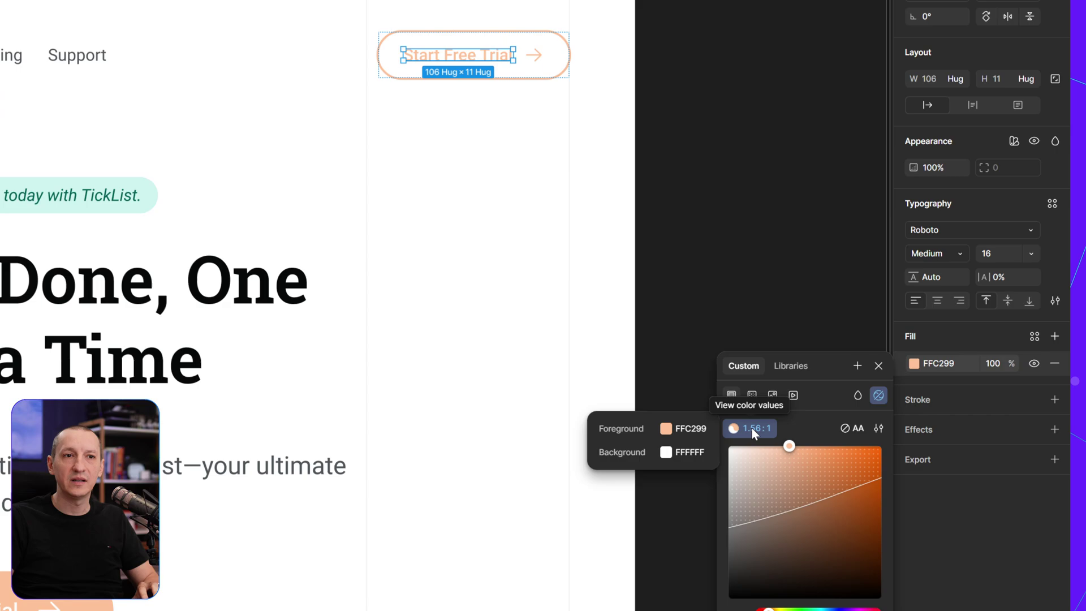
{"action": "left_click", "coordinate": [751, 426]}
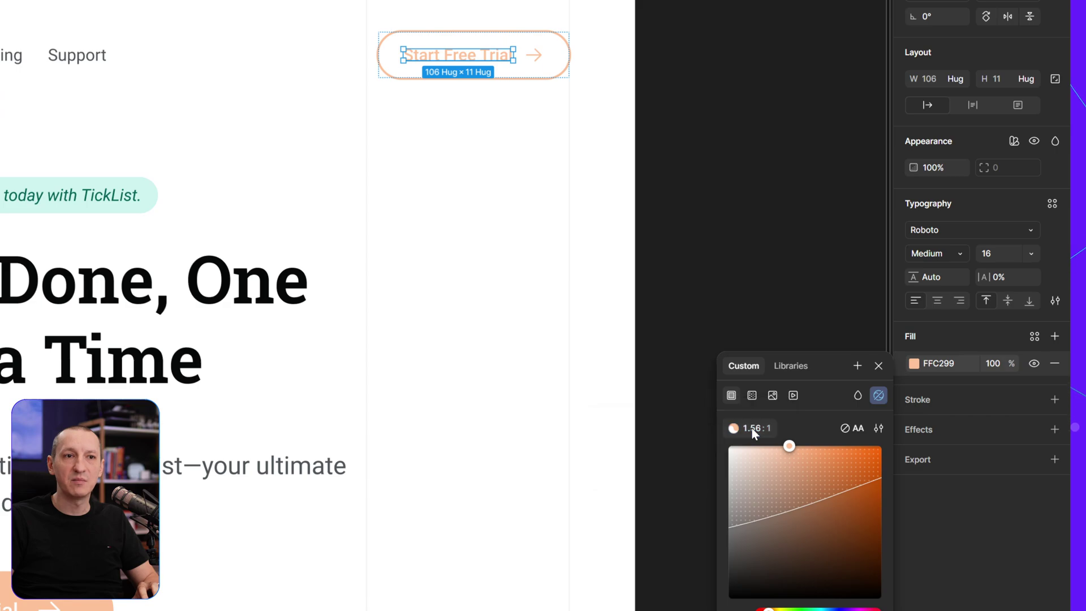
{"action": "left_click", "coordinate": [879, 429]}
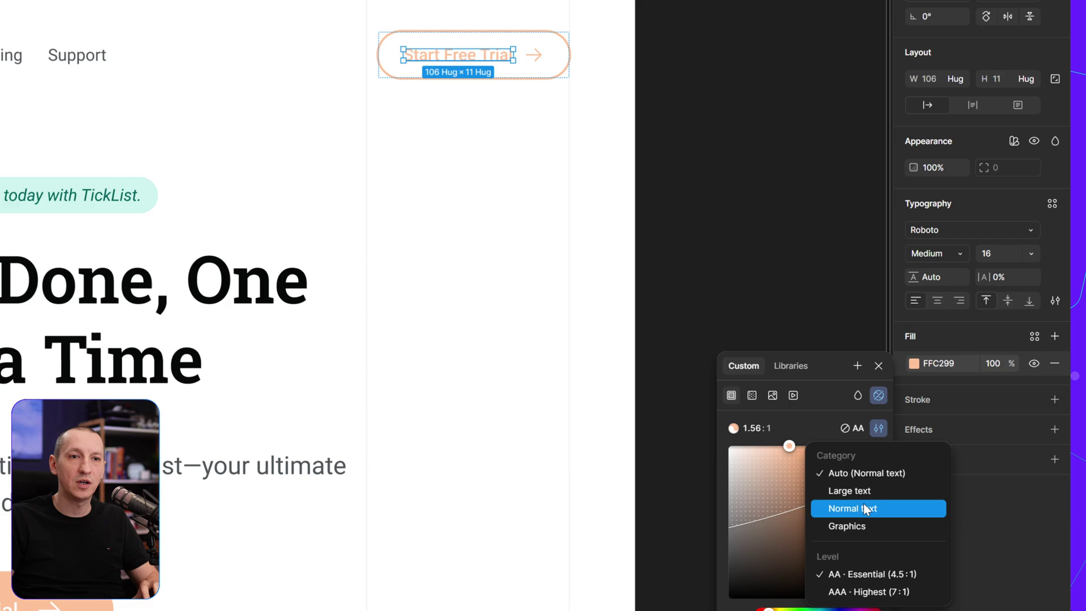
Step: Darken the header label toward burnt orange C4733E, raising contrast to 3.58:1
{"action": "left_click", "coordinate": [820, 427]}
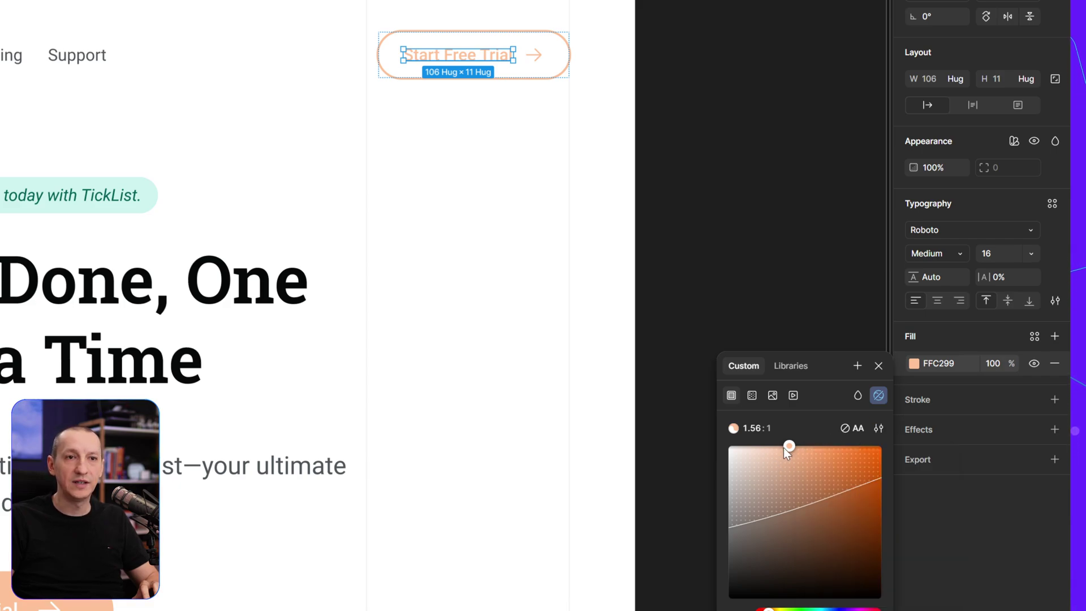
{"action": "mouse_move", "coordinate": [789, 446]}
{"action": "left_mouse_down"}
{"action": "mouse_move", "coordinate": [830, 471]}
{"action": "mouse_move", "coordinate": [805, 481]}
{"action": "left_mouse_up"}
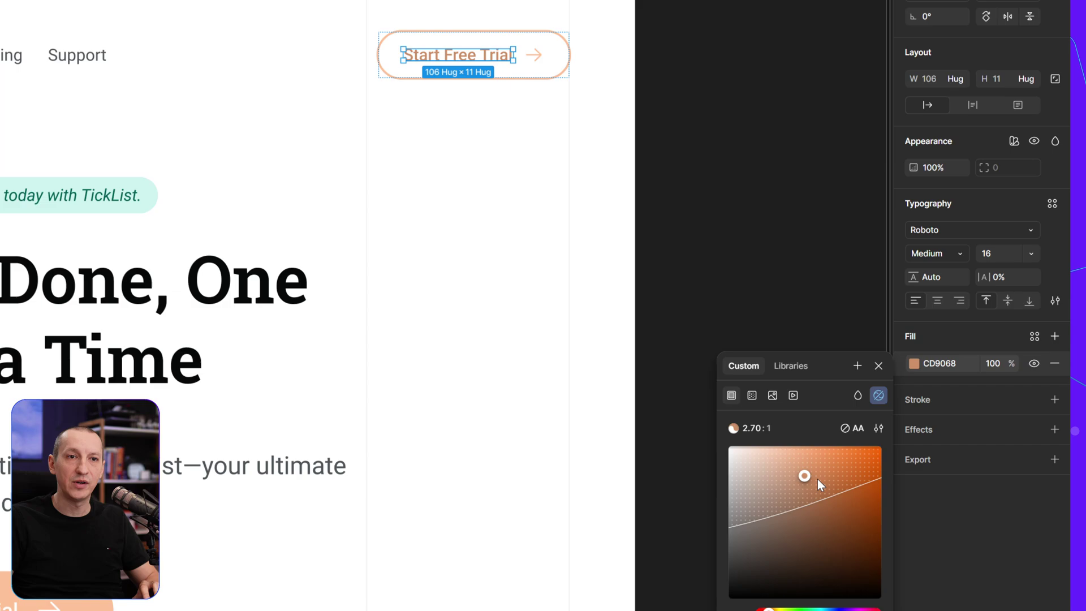
{"action": "mouse_move", "coordinate": [852, 428]}
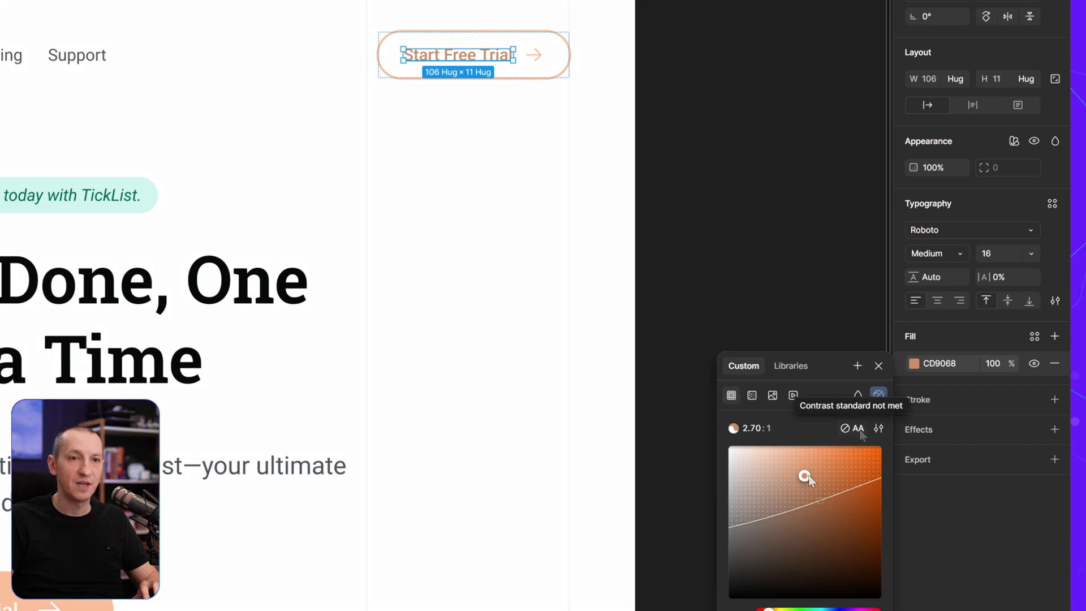
{"action": "mouse_move", "coordinate": [802, 478]}
{"action": "left_mouse_down"}
{"action": "mouse_move", "coordinate": [806, 496]}
{"action": "mouse_move", "coordinate": [835, 503]}
{"action": "left_mouse_up"}
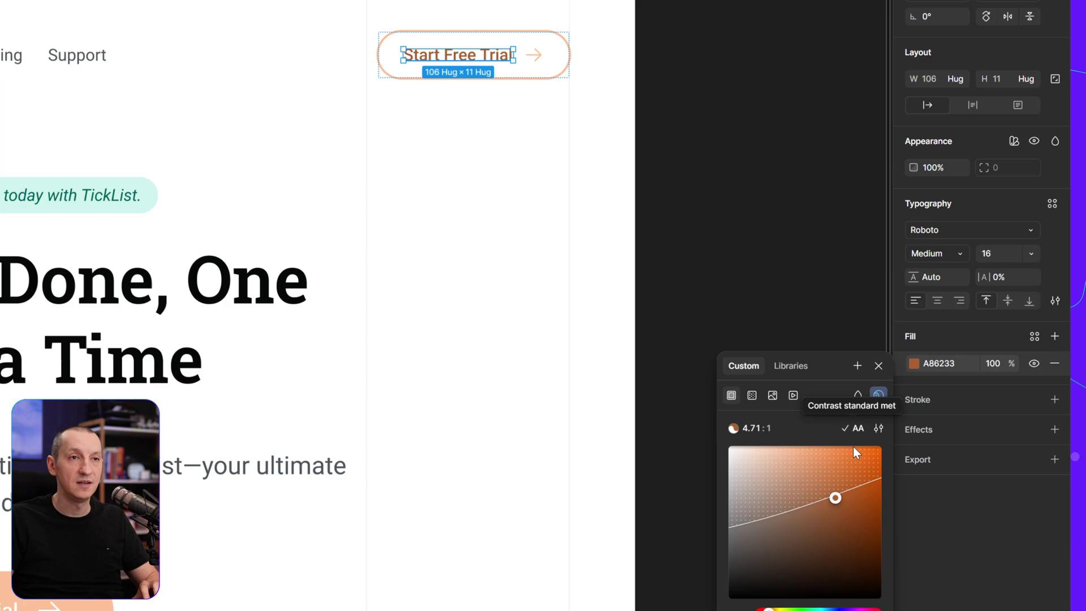
{"action": "mouse_move", "coordinate": [835, 498]}
{"action": "left_mouse_down"}
{"action": "mouse_move", "coordinate": [856, 477]}
{"action": "mouse_move", "coordinate": [833, 488]}
{"action": "left_mouse_up"}
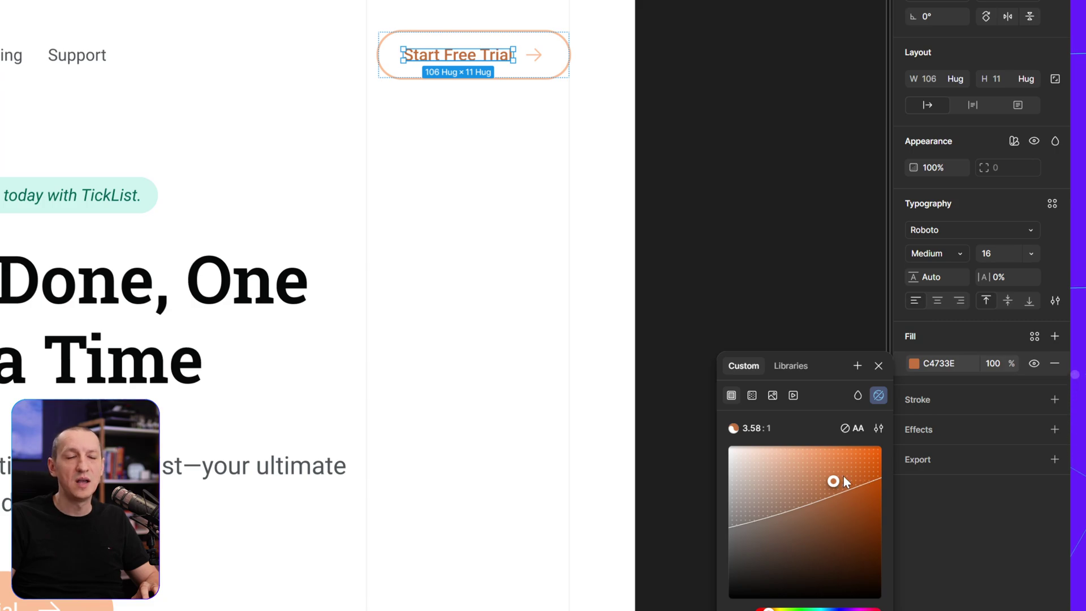
Step: Snap the header label fill to B0612E on the AA threshold for 4.57:1 contrast
{"action": "left_click", "coordinate": [856, 429]}
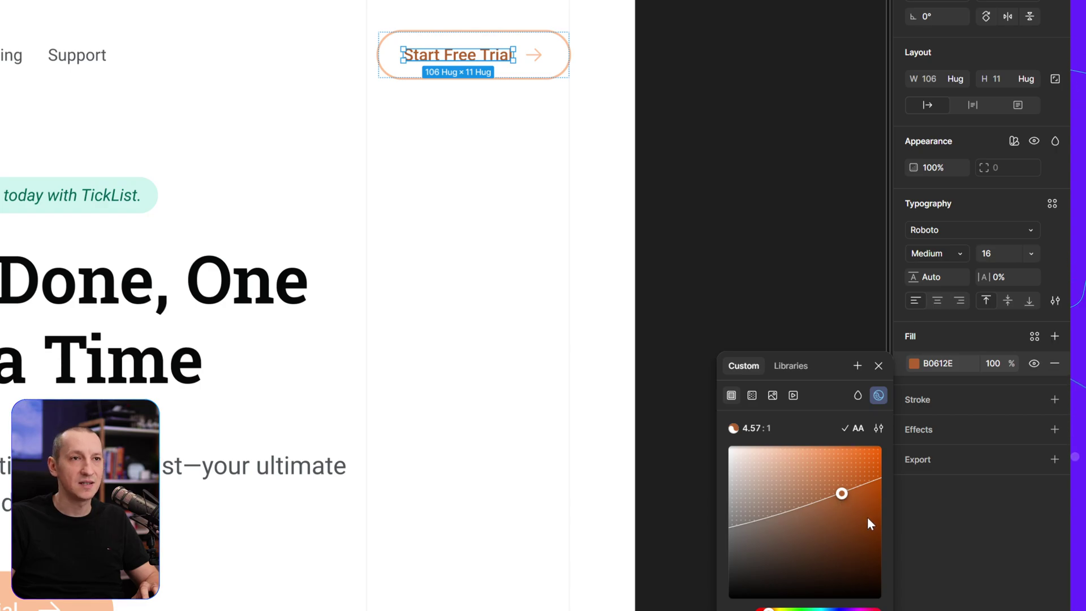
Step: Darken the header button's outline stroke from FFC299 to C18760, reaching 3.04:1 contrast
{"action": "left_click", "coordinate": [559, 71]}
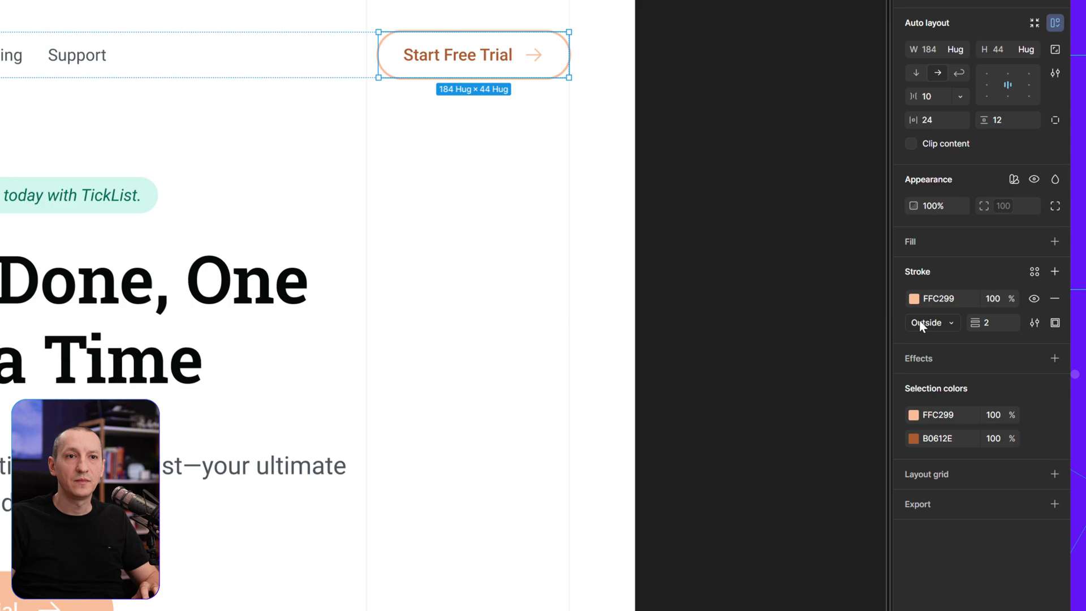
{"action": "left_click", "coordinate": [913, 300]}
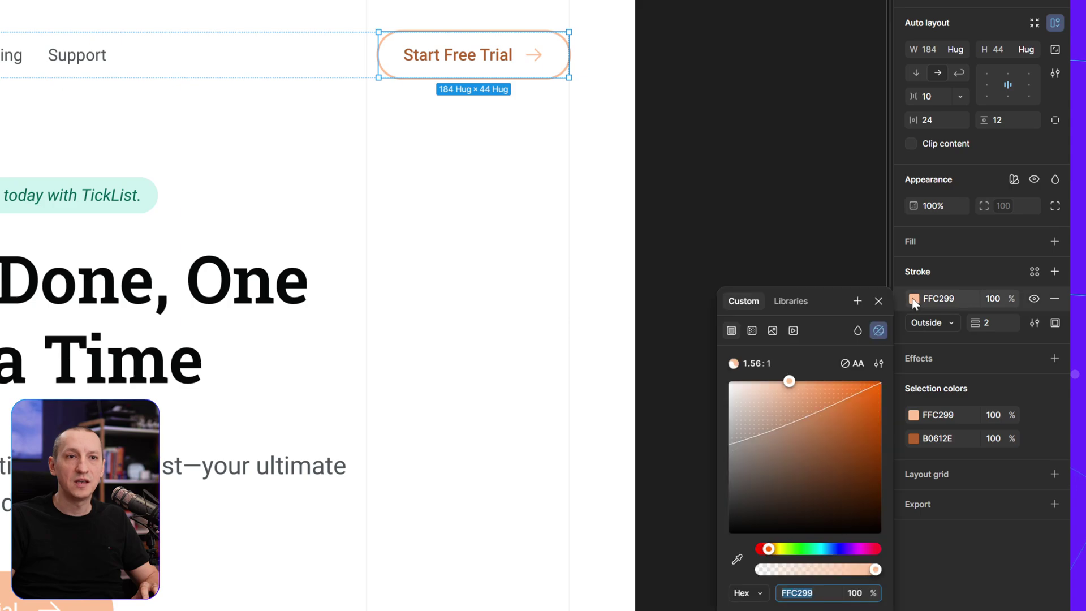
{"action": "left_click", "coordinate": [852, 363]}
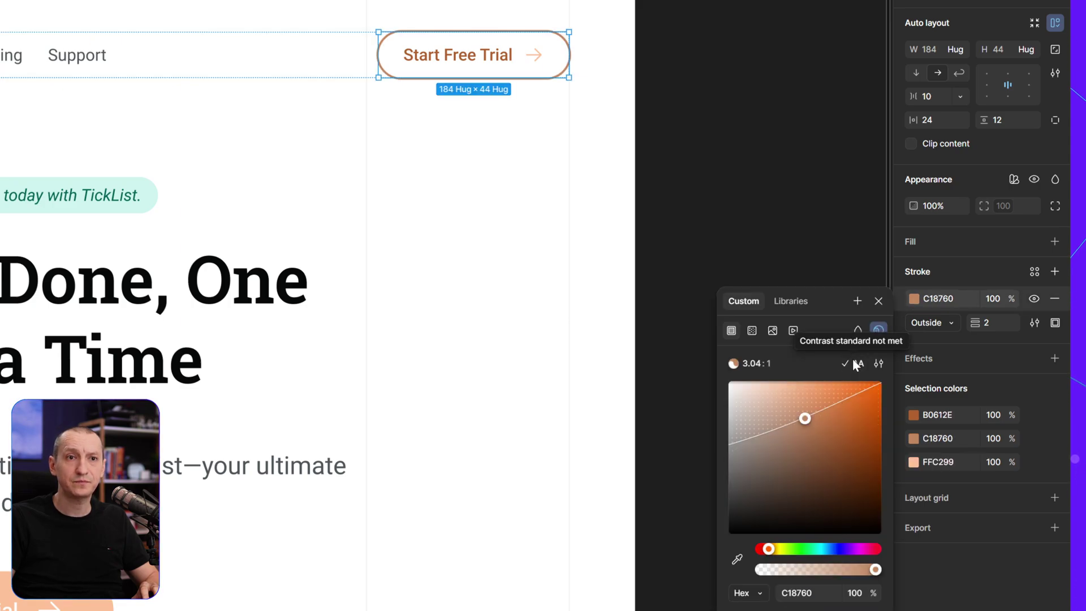
{"action": "left_click", "coordinate": [553, 140]}
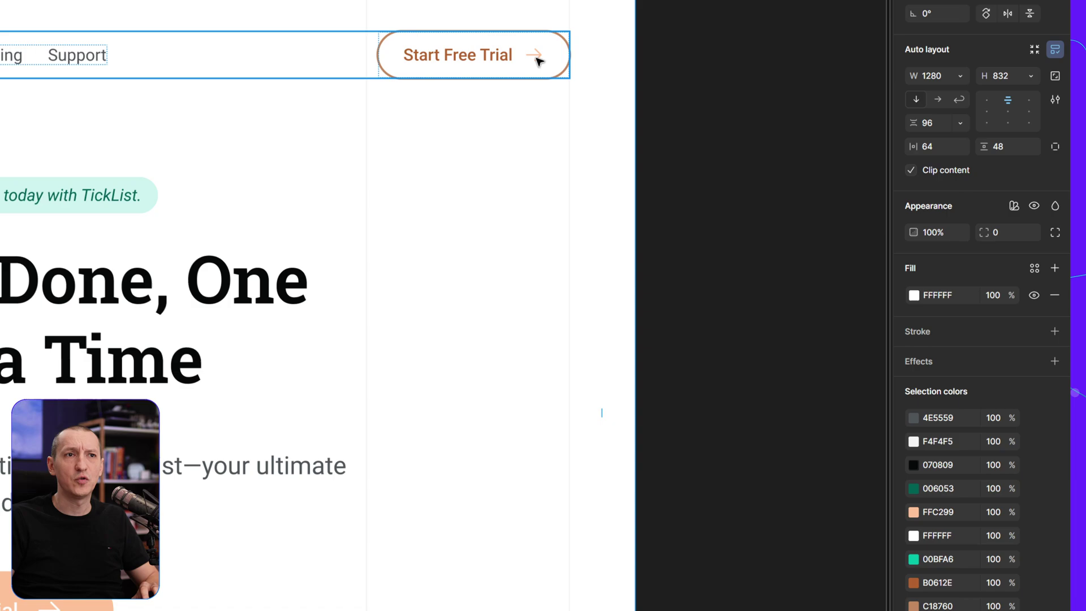
{"action": "left_click", "coordinate": [537, 60]}
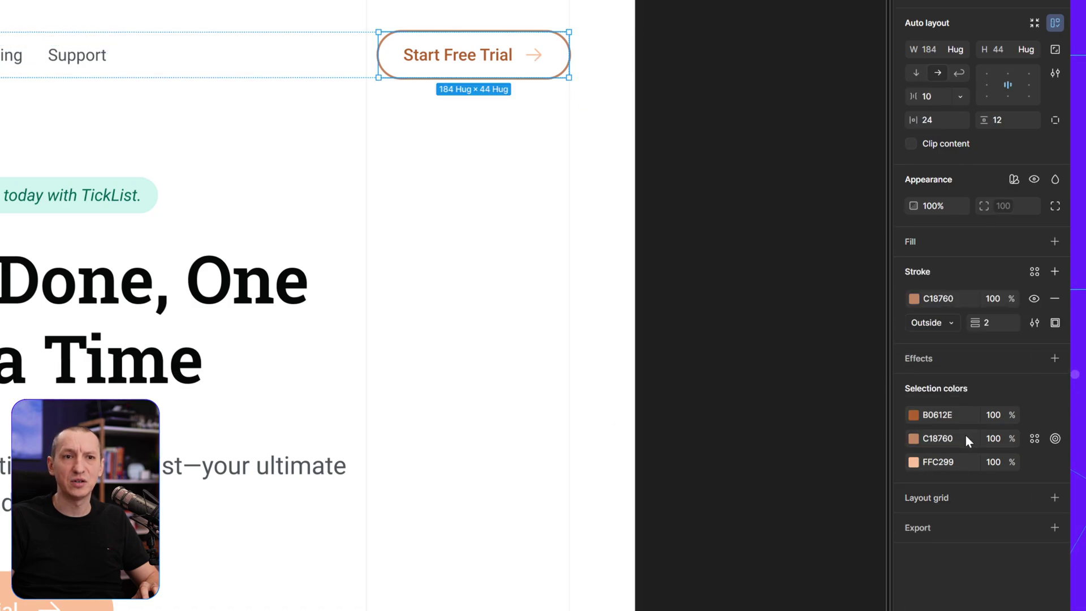
{"action": "left_click", "coordinate": [914, 462]}
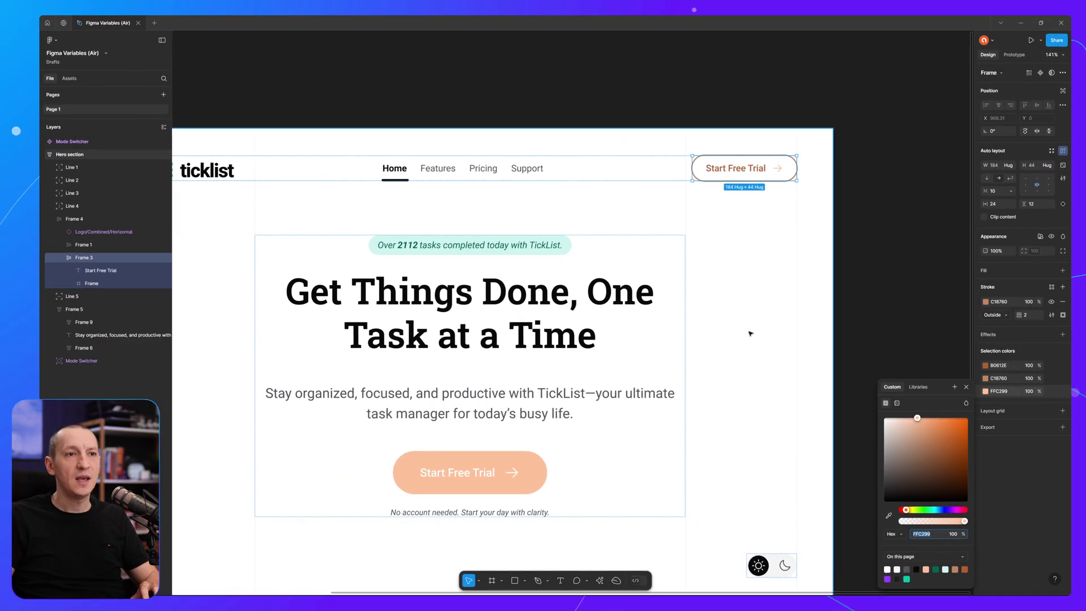
Step: Select the hero button's white label and show its fill colour at 1.56:1 contrast
{"action": "key", "text": "Escape"}
{"action": "scroll", "coordinate": [643, 404], "scroll_direction": "down", "scroll_amount": 3}
{"action": "scroll", "coordinate": [643, 403], "scroll_direction": "left", "scroll_amount": 3}
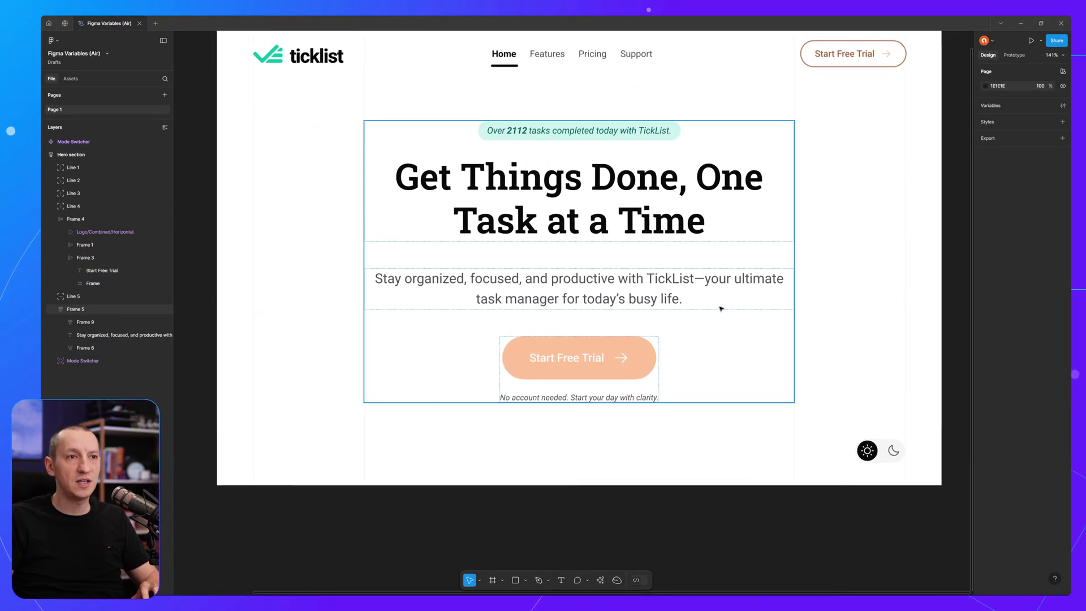
{"action": "double_click", "coordinate": [619, 357]}
{"action": "left_click", "coordinate": [620, 357]}
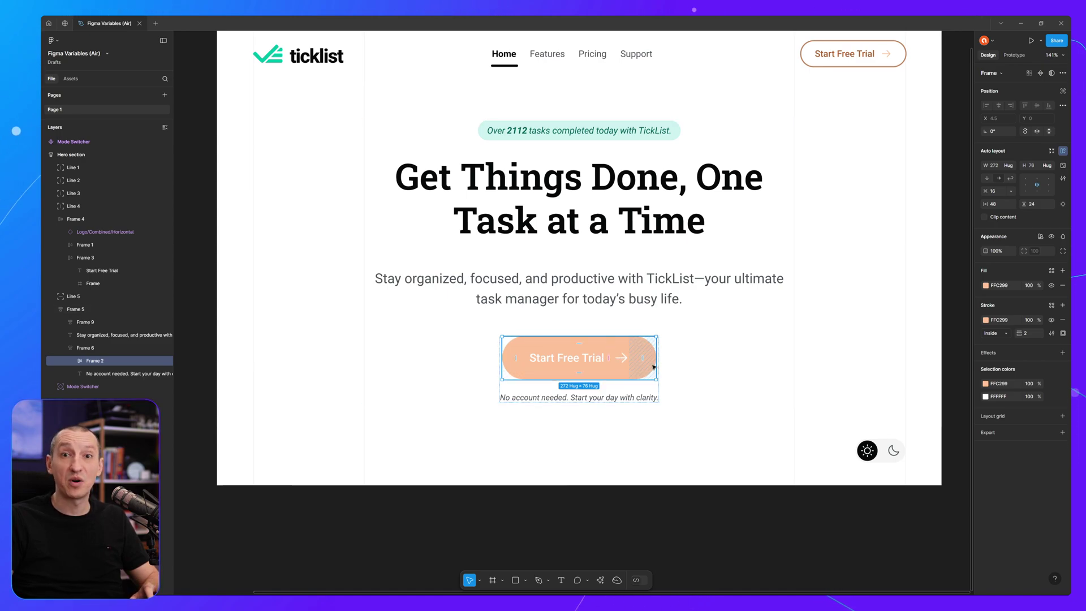
{"action": "left_click", "coordinate": [594, 360]}
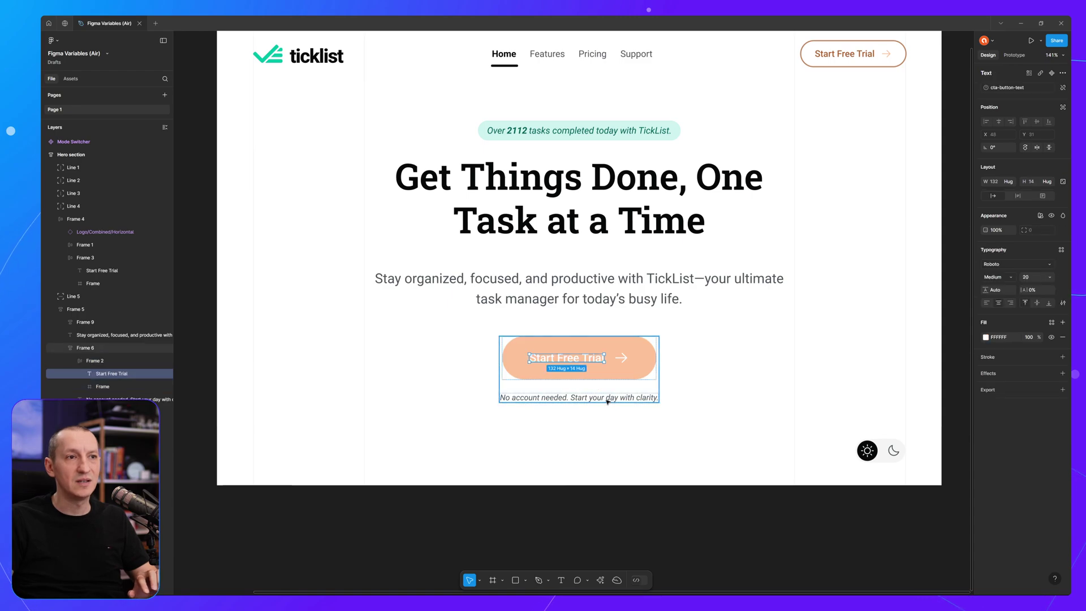
{"action": "left_click", "coordinate": [985, 337]}
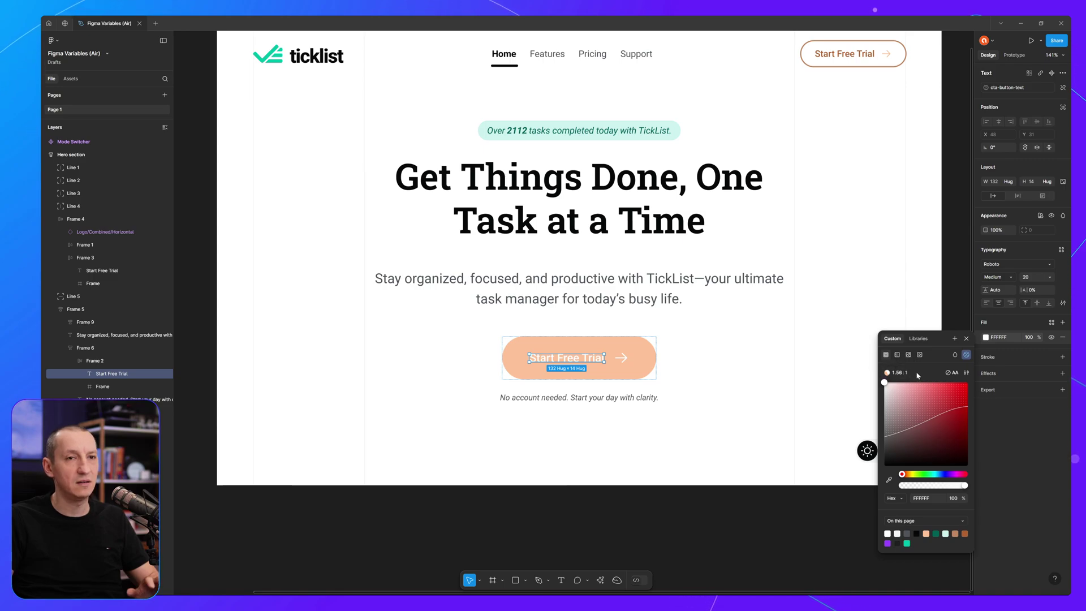
Step: Recolour the hero label dark reddish brown 833300 so it passes AA, then deselect
{"action": "left_click", "coordinate": [948, 373]}
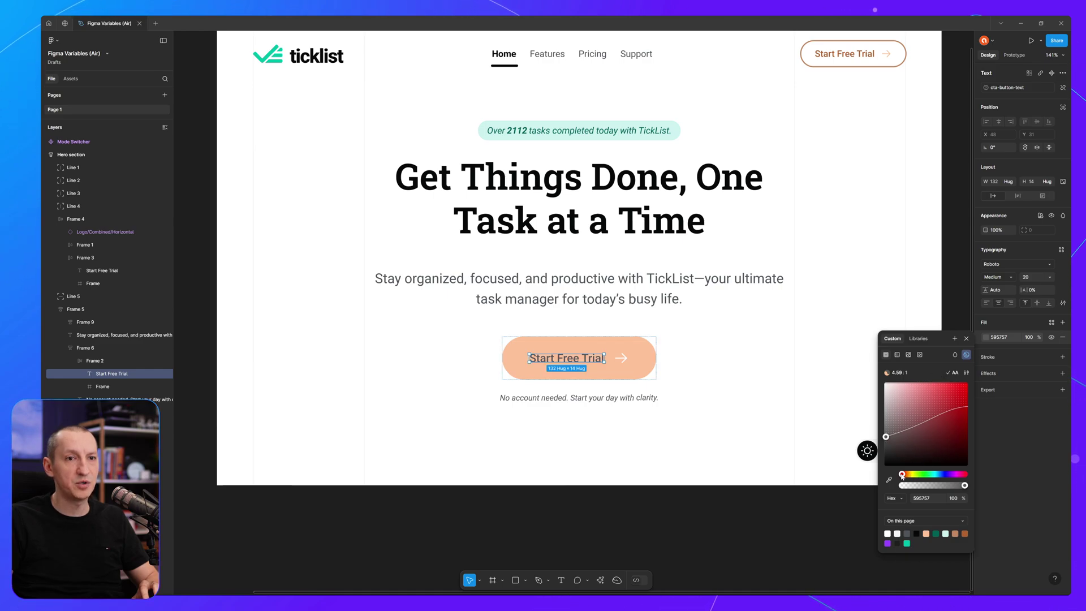
{"action": "left_click_drag", "start_coordinate": [904, 476], "coordinate": [906, 475]}
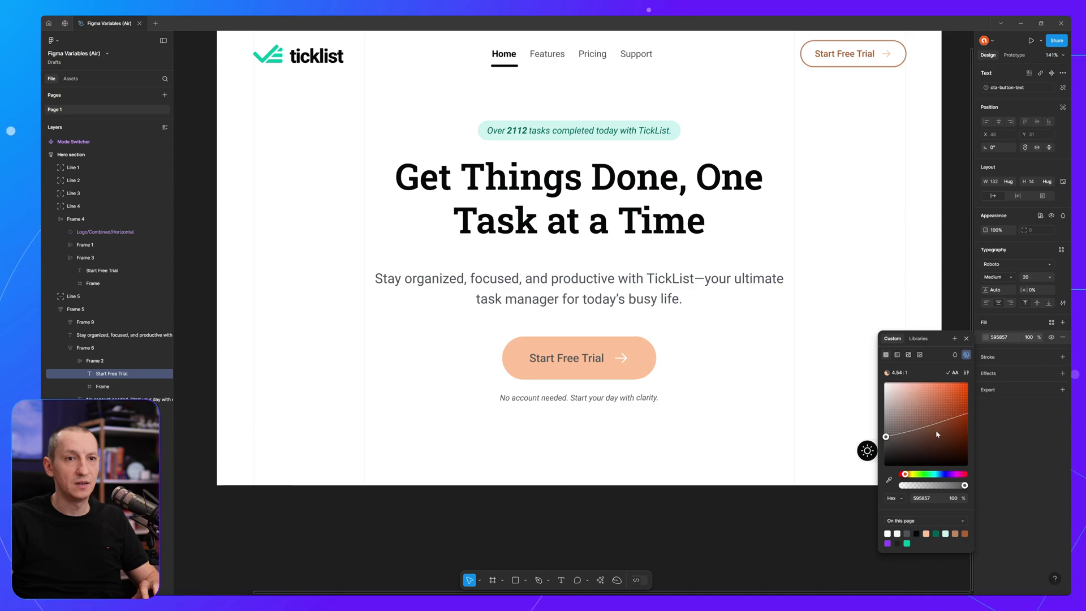
{"action": "left_click", "coordinate": [959, 425]}
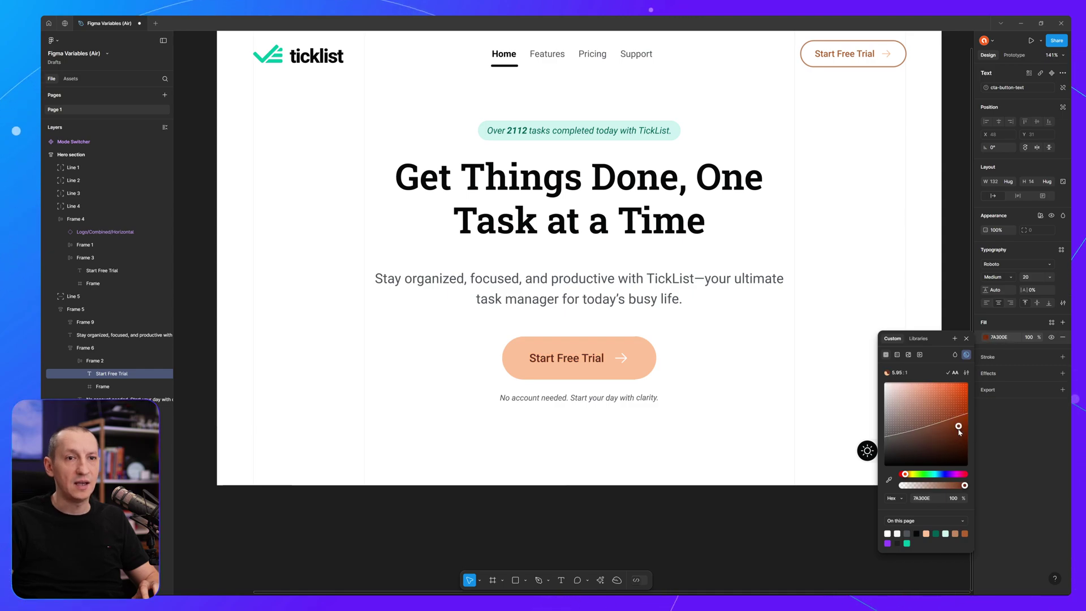
{"action": "key", "text": "Escape"}
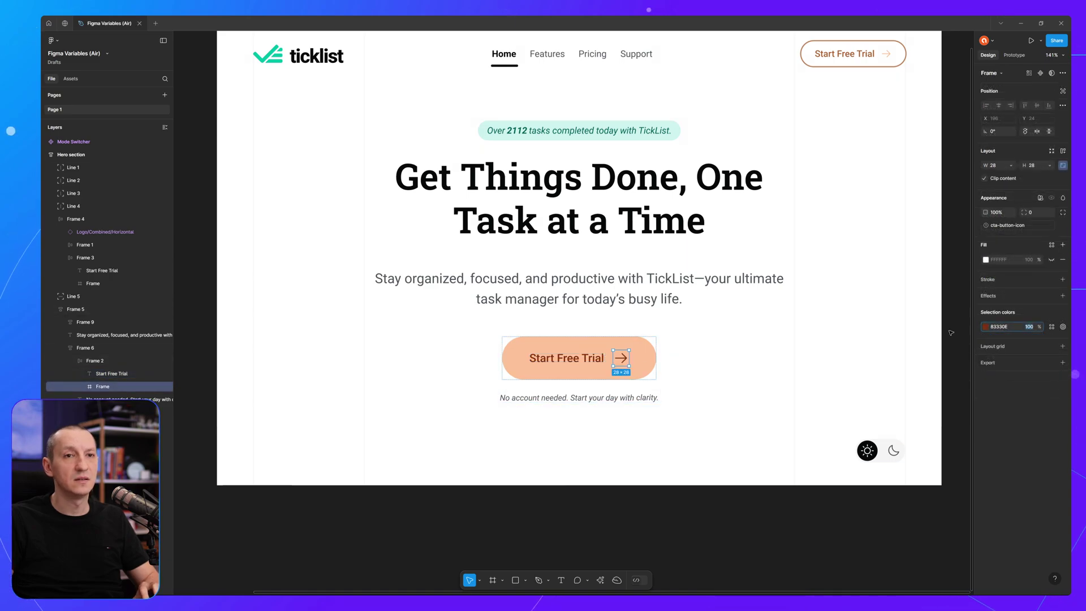
{"action": "left_click", "coordinate": [950, 333]}
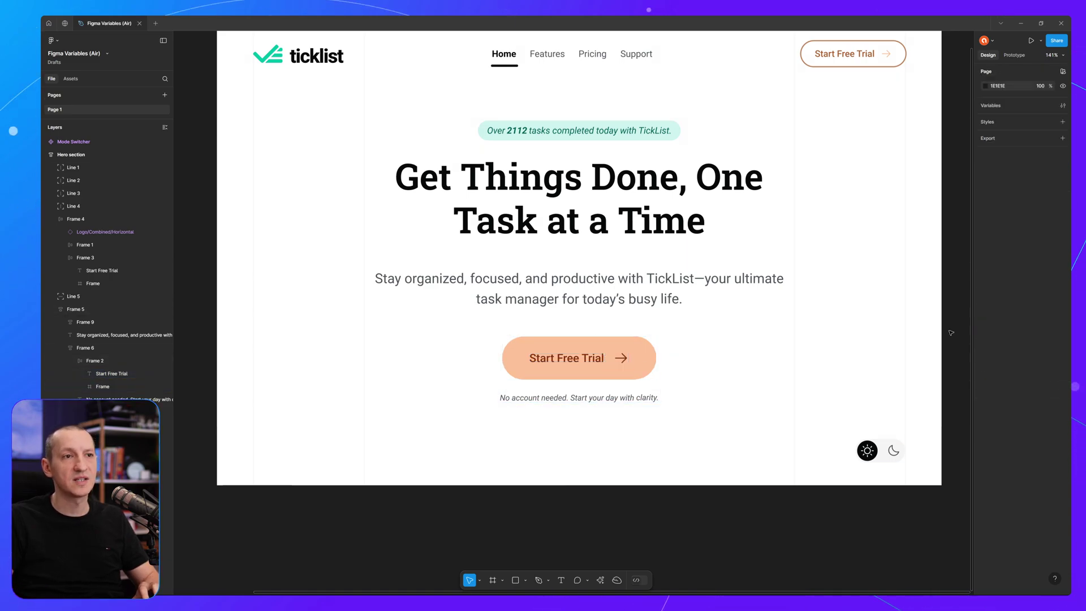